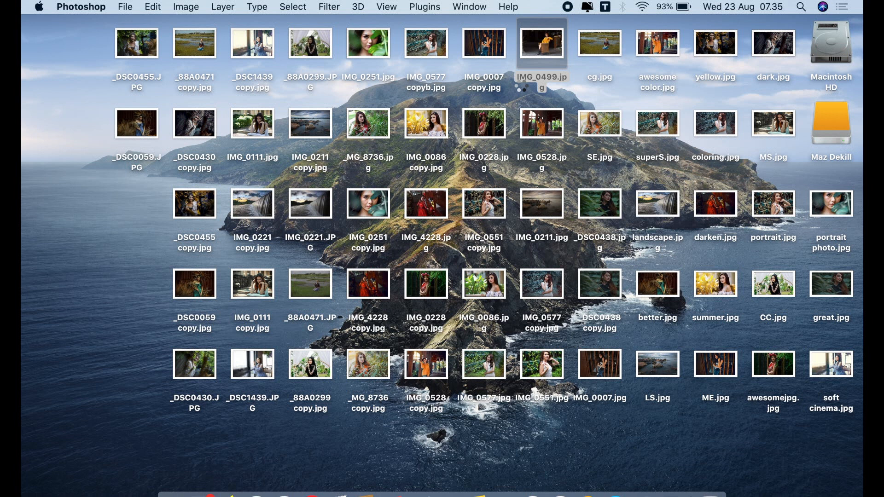
Step: Open IMG_0499.jpg from the desktop in Photoshop and duplicate its Background layer
{"action": "double_click", "coordinate": [521, 85]}
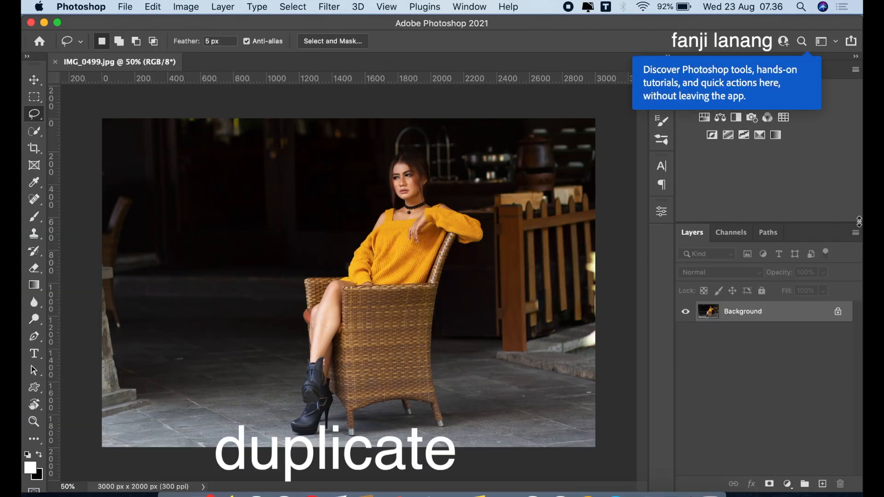
{"action": "left_click_drag", "start_coordinate": [771, 324], "coordinate": [821, 487]}
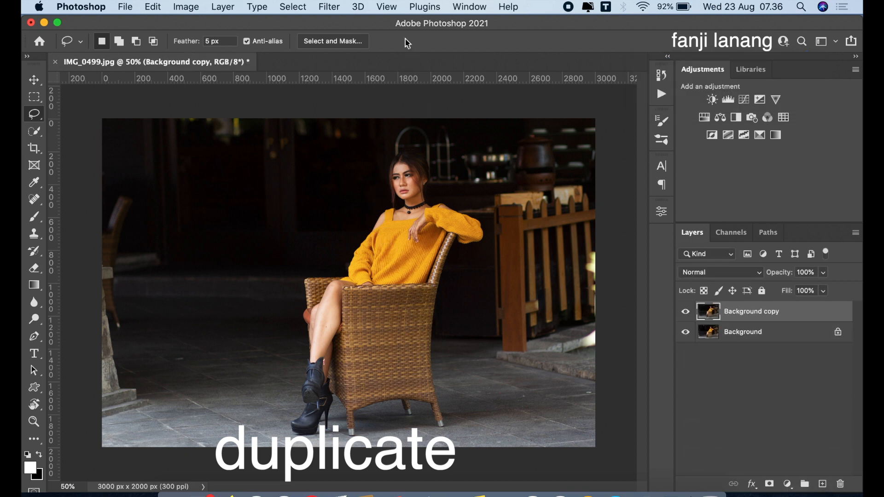
Step: Open the Camera Raw Filter on the duplicated layer and set Exposure to +0.55, Highlights to -60 and Shadows to +100
{"action": "left_click", "coordinate": [327, 6]}
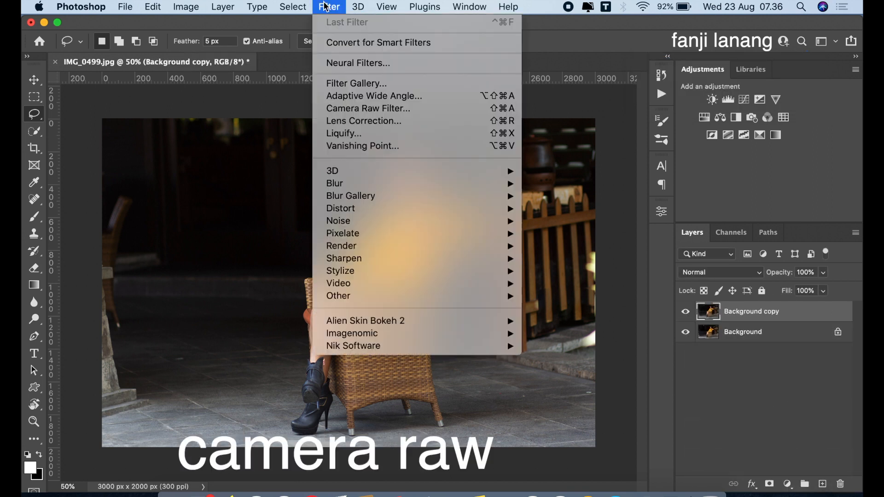
{"action": "left_click", "coordinate": [384, 113]}
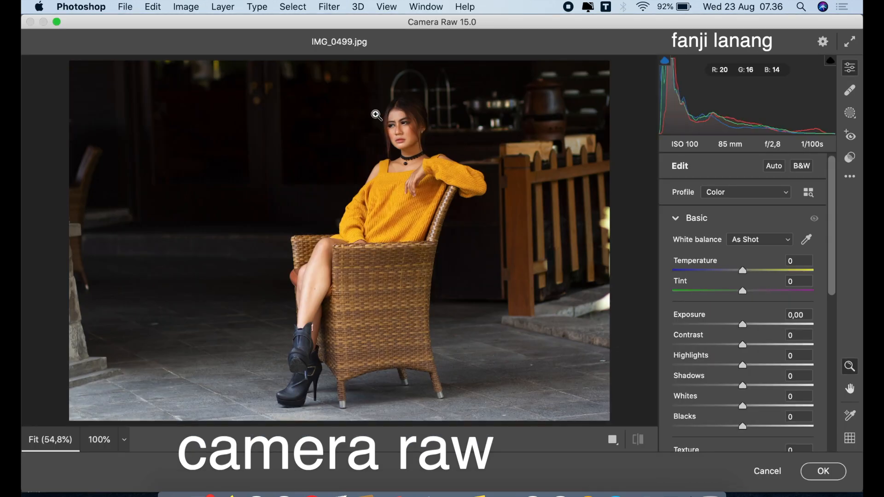
{"action": "left_click_drag", "start_coordinate": [720, 366], "coordinate": [623, 374]}
{"action": "left_click_drag", "start_coordinate": [743, 386], "coordinate": [813, 386]}
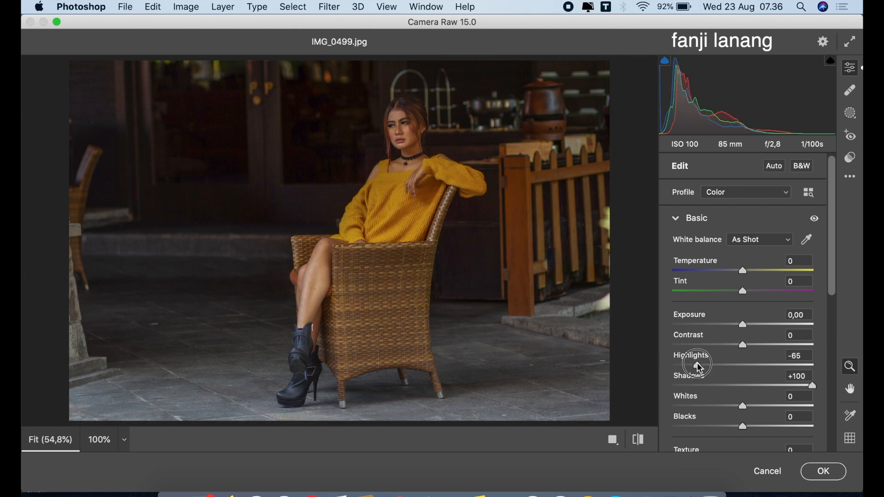
{"action": "left_click", "coordinate": [690, 368]}
{"action": "left_click_drag", "start_coordinate": [693, 377], "coordinate": [709, 380]}
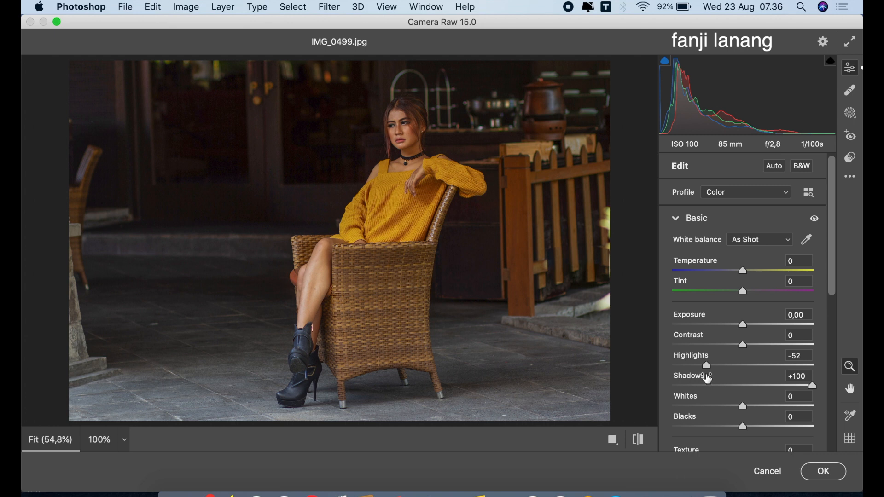
{"action": "mouse_move", "coordinate": [704, 376]}
{"action": "left_click_drag", "start_coordinate": [745, 328], "coordinate": [753, 333]}
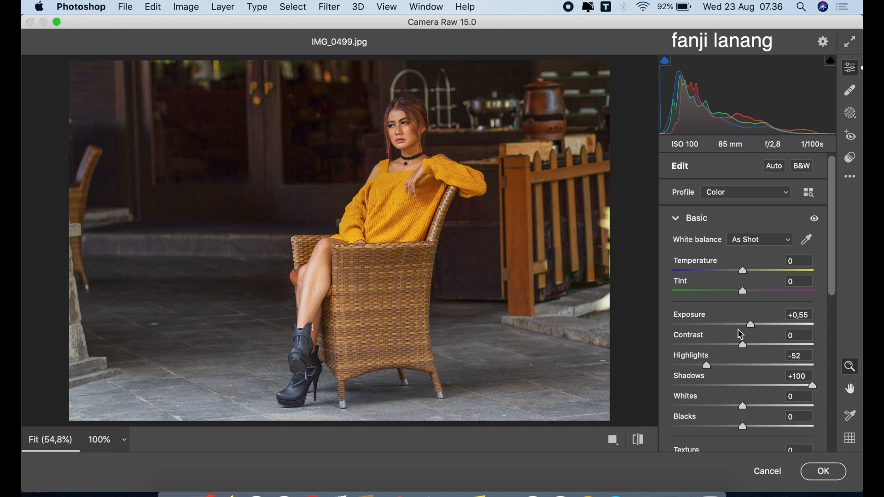
{"action": "mouse_move", "coordinate": [703, 372]}
{"action": "left_mouse_down"}
{"action": "mouse_move", "coordinate": [654, 372]}
{"action": "mouse_move", "coordinate": [688, 368]}
{"action": "mouse_move", "coordinate": [703, 381]}
{"action": "left_mouse_up"}
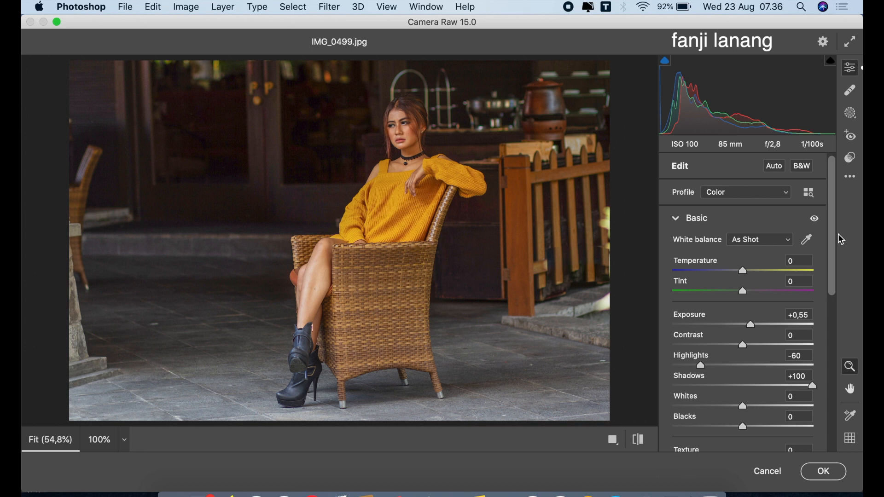
Step: Set Texture to -5, Clarity to +10 and Blacks to -15 in the Basic adjustments
{"action": "scroll", "coordinate": [837, 257], "scroll_direction": "down", "scroll_amount": 5}
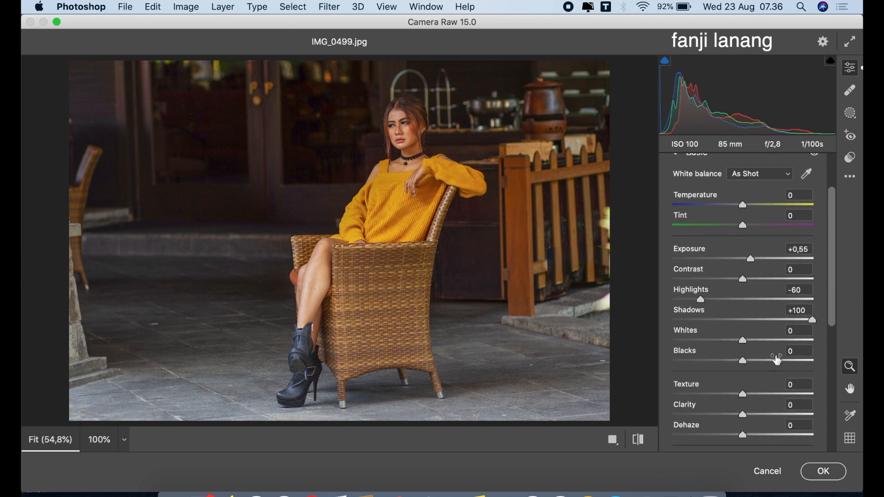
{"action": "left_click_drag", "start_coordinate": [741, 394], "coordinate": [746, 418]}
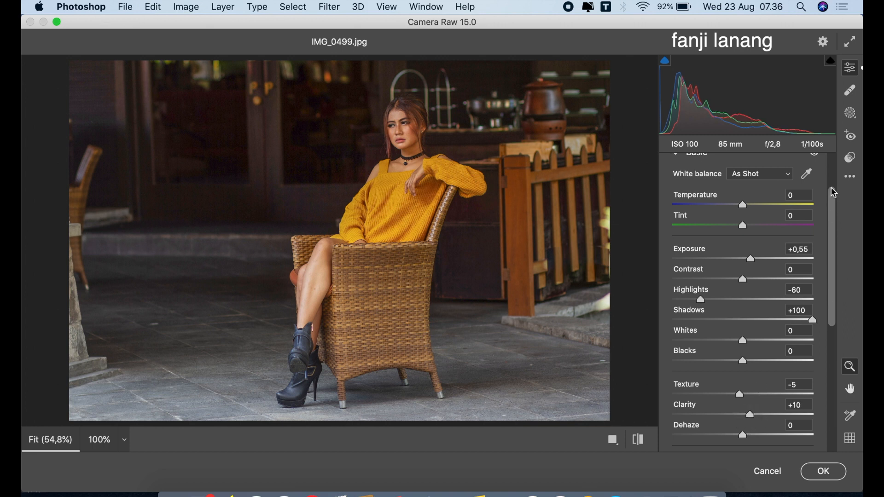
{"action": "scroll", "coordinate": [832, 169], "scroll_direction": "up", "scroll_amount": 3}
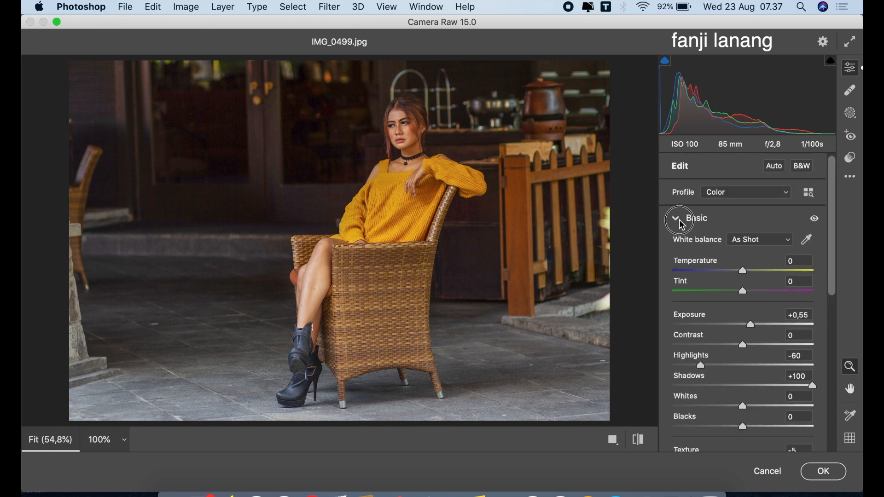
{"action": "left_click", "coordinate": [681, 220]}
{"action": "left_click", "coordinate": [678, 230]}
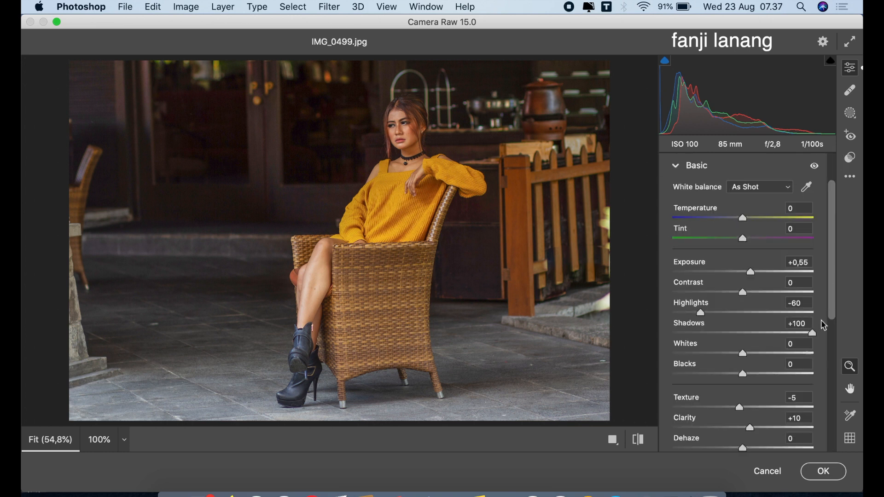
{"action": "left_click_drag", "start_coordinate": [730, 373], "coordinate": [733, 386]}
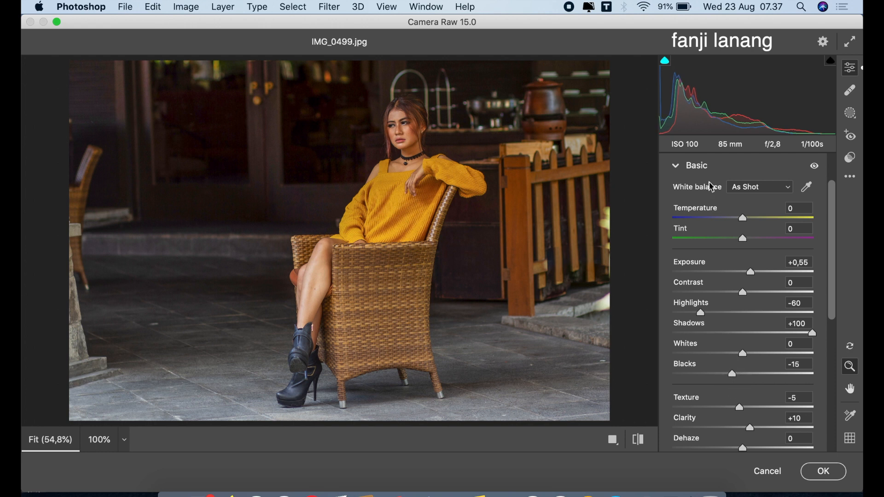
{"action": "left_click", "coordinate": [681, 167]}
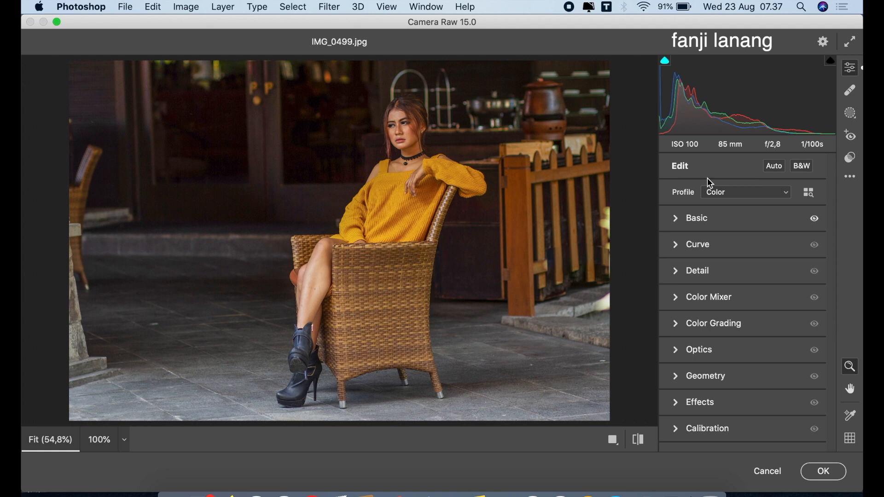
Step: On the RGB point curve, add points at about input 63, output 57 and input 129, output 126, and lift the black point slightly
{"action": "left_click", "coordinate": [676, 245]}
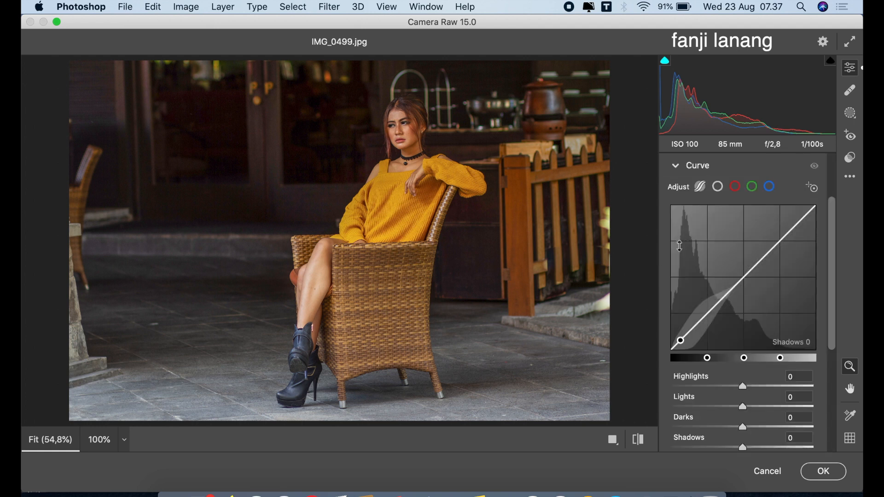
{"action": "left_click", "coordinate": [719, 189]}
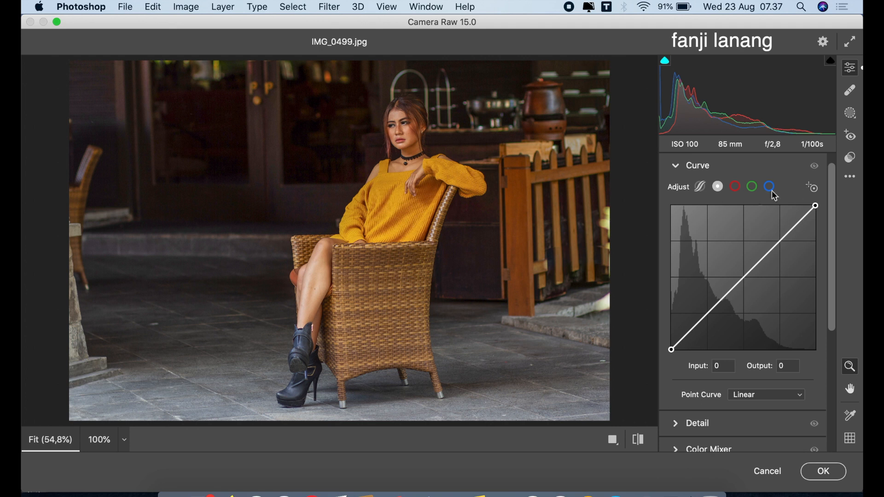
{"action": "left_click", "coordinate": [707, 317]}
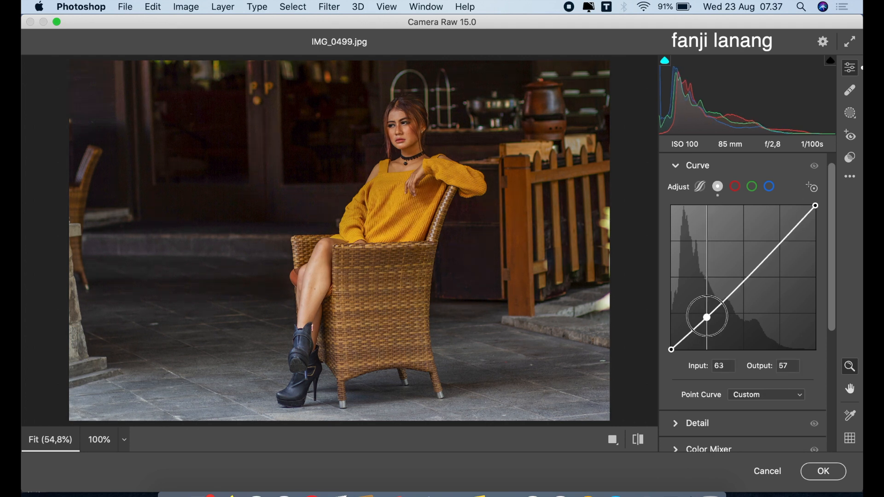
{"action": "left_click_drag", "start_coordinate": [671, 348], "coordinate": [671, 346]}
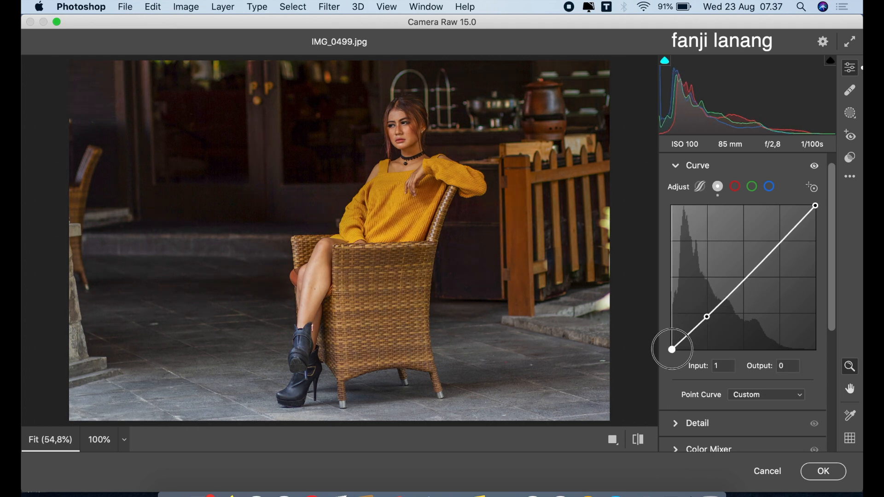
{"action": "left_click", "coordinate": [744, 277]}
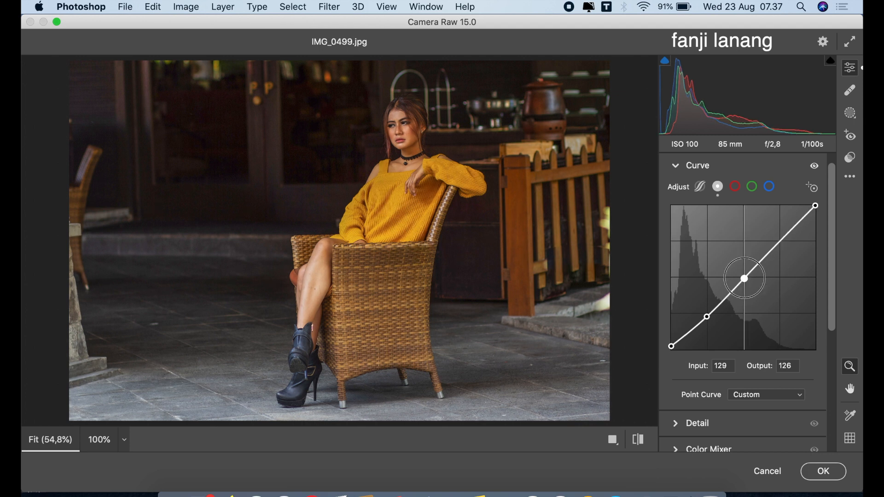
Step: Lower the white point of the blue channel curve to an output of about 209
{"action": "left_click", "coordinate": [769, 186]}
{"action": "left_click_drag", "start_coordinate": [812, 203], "coordinate": [815, 232]}
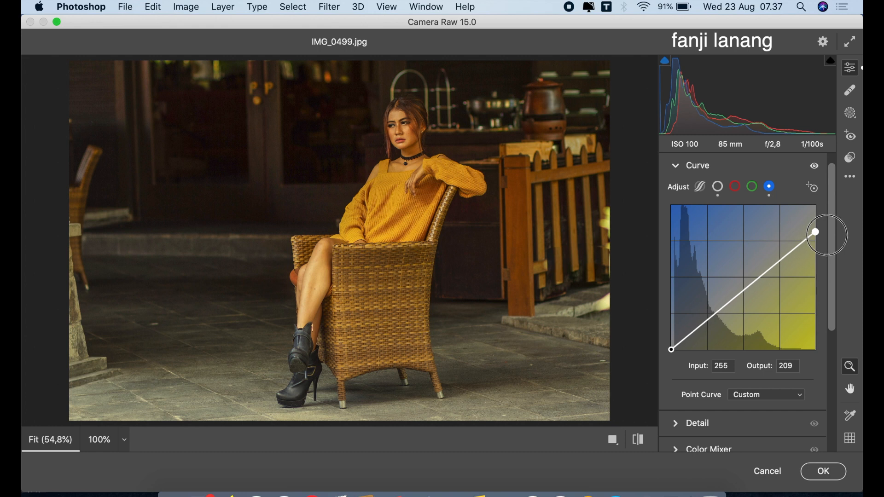
{"action": "left_click", "coordinate": [673, 167]}
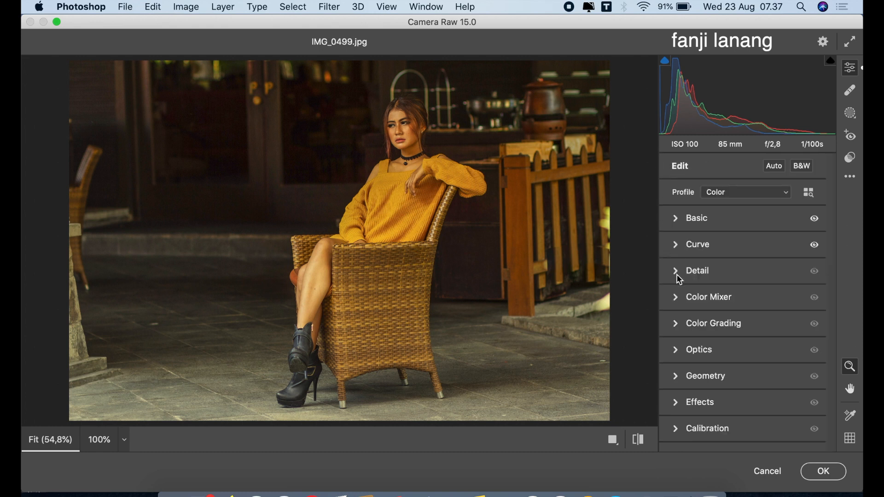
Step: In the Color Mixer, set the saturation of Yellows to -45 and Greens to -63, and raise Aquas slightly
{"action": "left_click", "coordinate": [682, 298]}
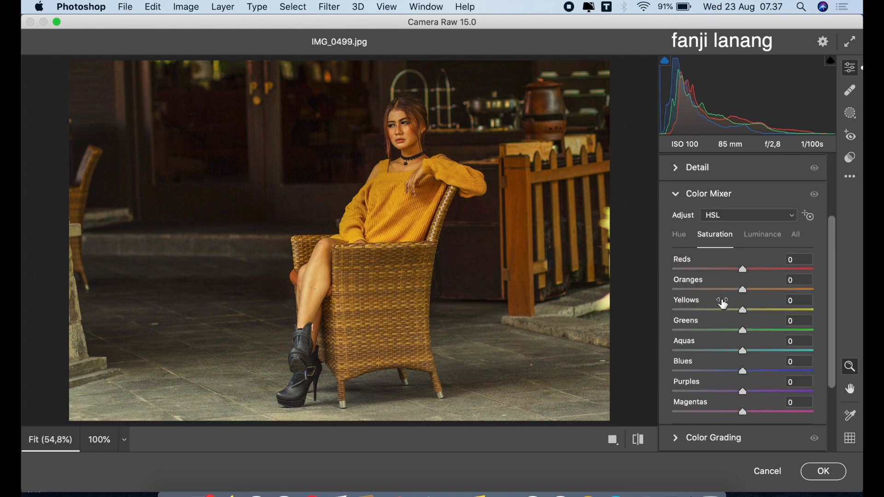
{"action": "left_click", "coordinate": [712, 313]}
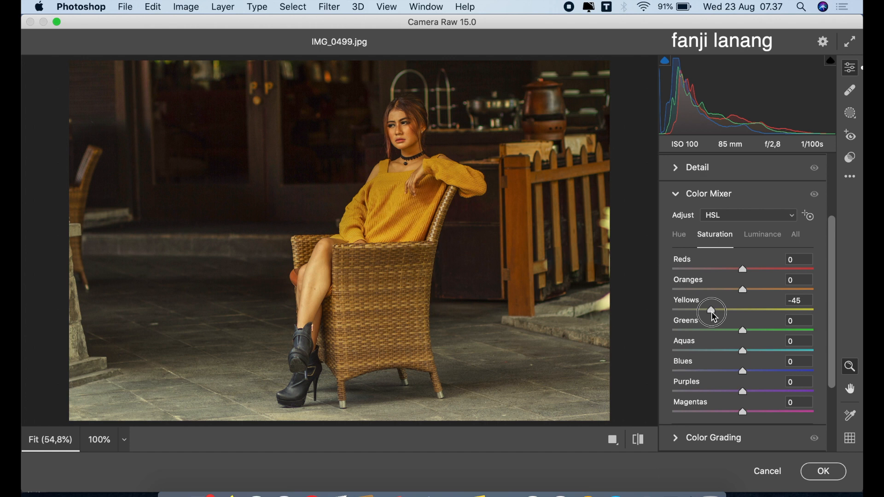
{"action": "left_click_drag", "start_coordinate": [714, 330], "coordinate": [699, 335]}
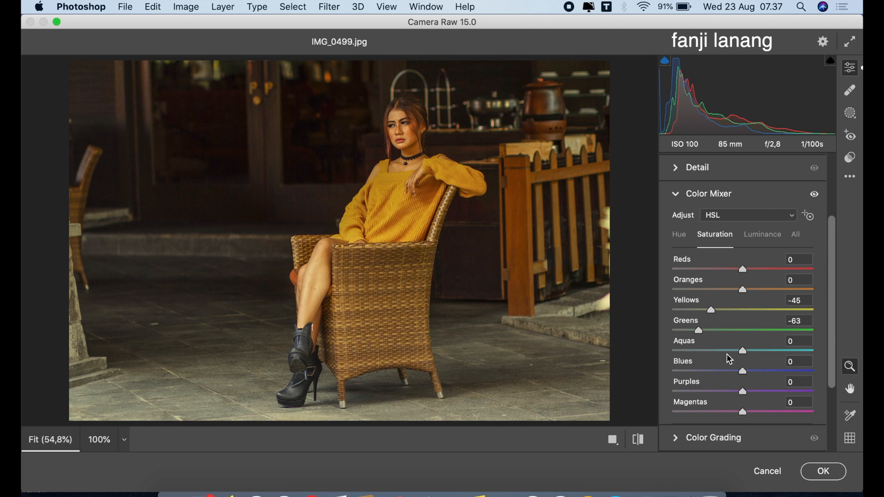
{"action": "left_click_drag", "start_coordinate": [749, 353], "coordinate": [750, 352]}
Step: Set the luminance of Oranges to +10 in the Color Mixer
{"action": "left_click", "coordinate": [748, 237]}
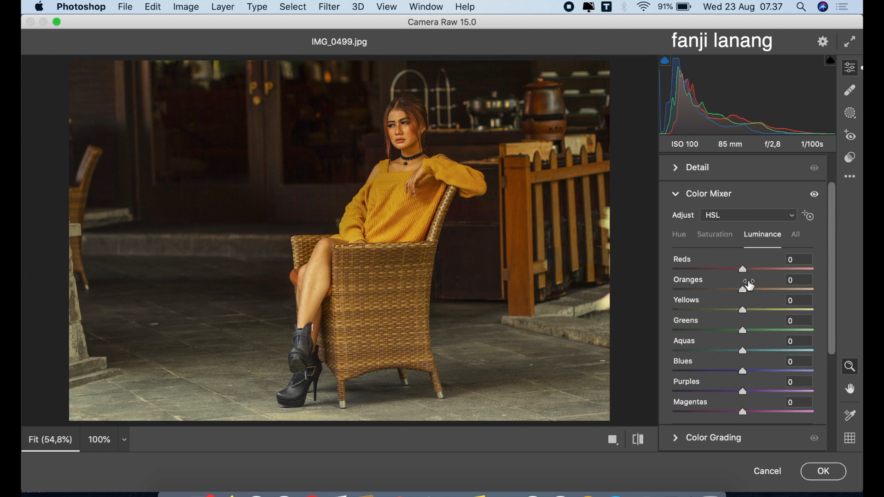
{"action": "left_click_drag", "start_coordinate": [749, 289], "coordinate": [749, 292]}
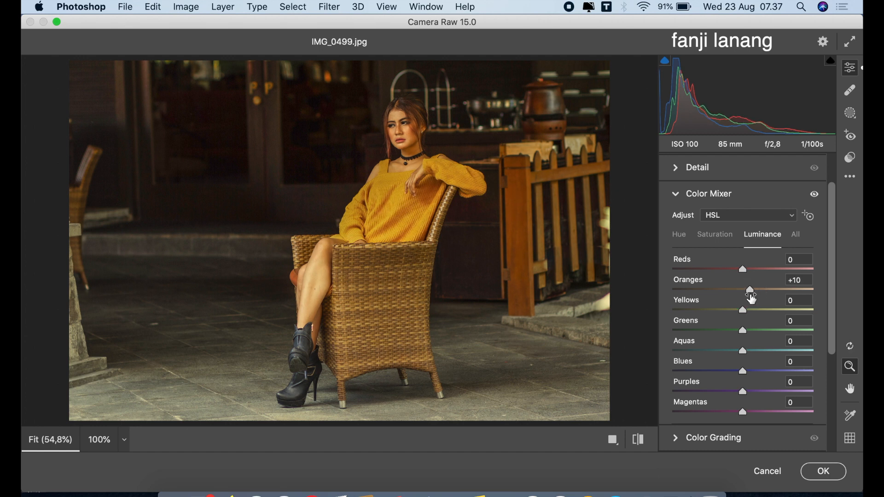
{"action": "left_click", "coordinate": [676, 194]}
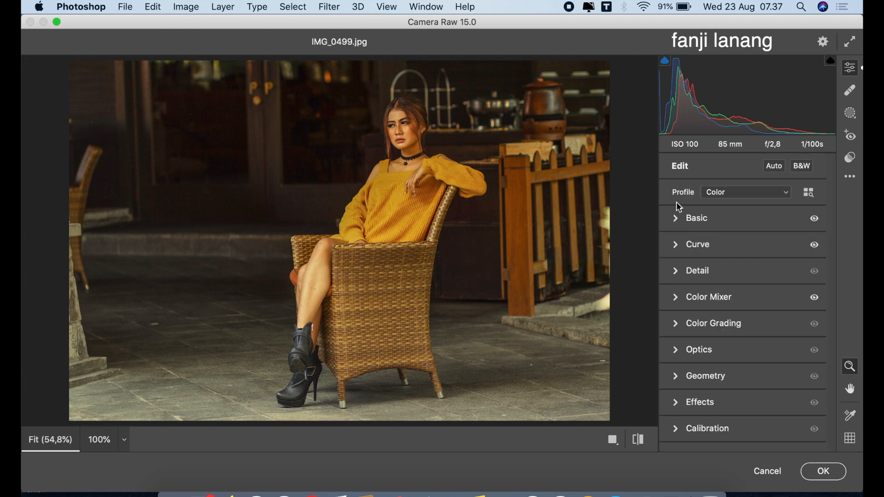
Step: Color grade the shadows with Hue 194 and Saturation 10
{"action": "left_click", "coordinate": [679, 328]}
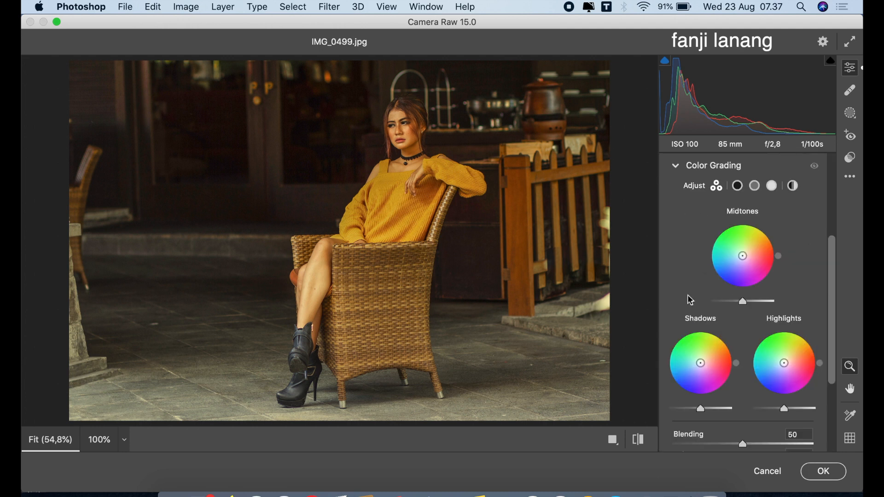
{"action": "left_click", "coordinate": [755, 186]}
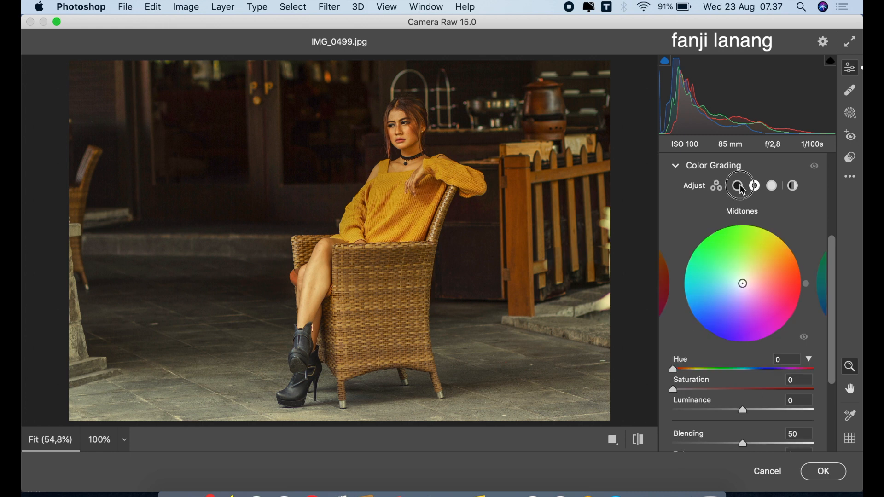
{"action": "left_click", "coordinate": [740, 186]}
{"action": "left_click_drag", "start_coordinate": [727, 369], "coordinate": [748, 369]}
{"action": "left_click_drag", "start_coordinate": [673, 389], "coordinate": [687, 390]}
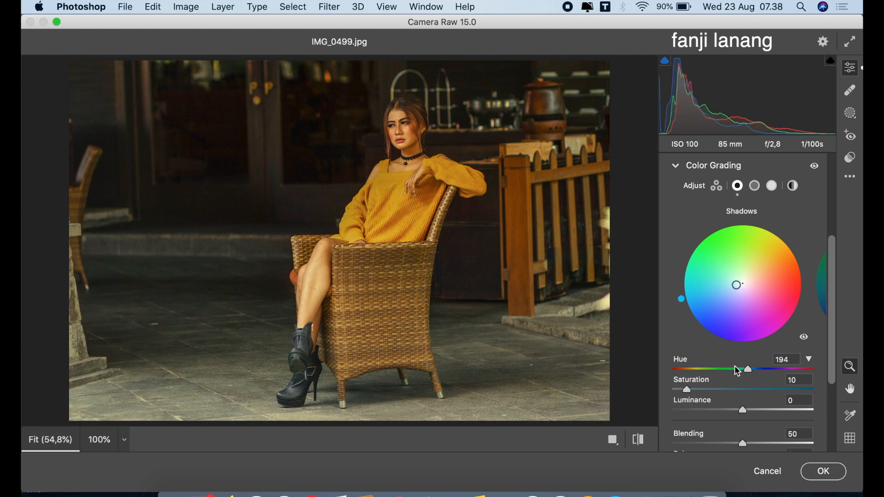
{"action": "left_click", "coordinate": [676, 167]}
Step: Darken the photo's corners by setting the Optics Vignette to -100
{"action": "left_click", "coordinate": [675, 360]}
{"action": "left_click_drag", "start_coordinate": [742, 224], "coordinate": [631, 235]}
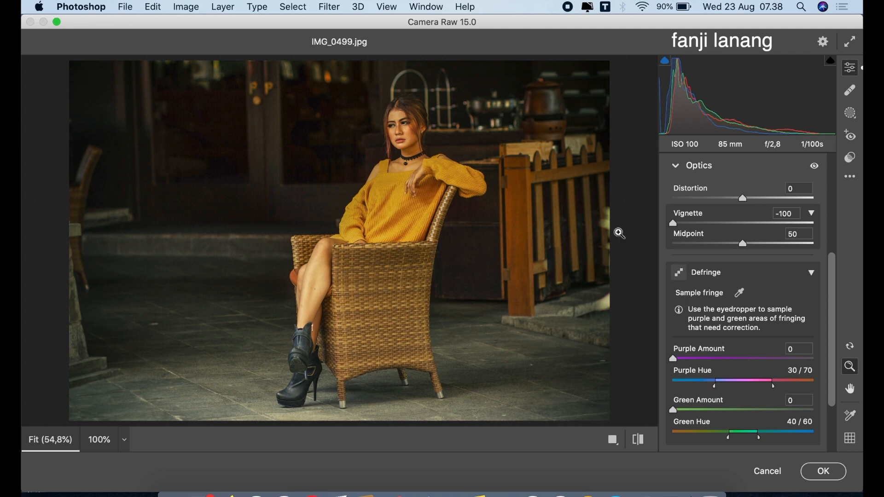
{"action": "left_click", "coordinate": [675, 166]}
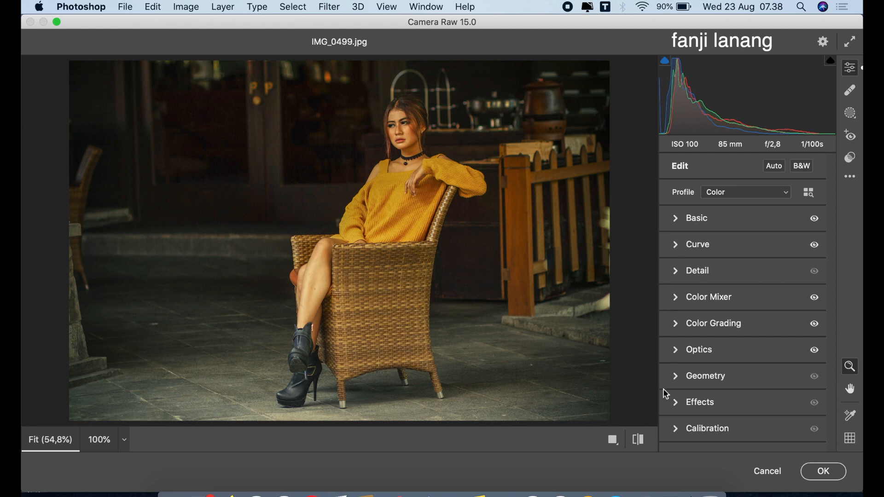
Step: In Calibration, set the Red Primary Hue to +35, the Green Primary Hue to +35 and the Blue Primary Hue to -15
{"action": "left_click", "coordinate": [675, 430]}
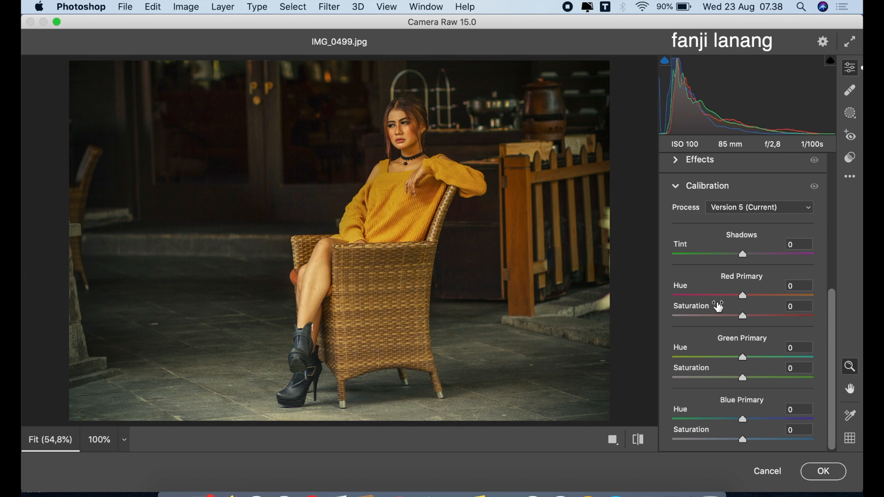
{"action": "left_click", "coordinate": [767, 296]}
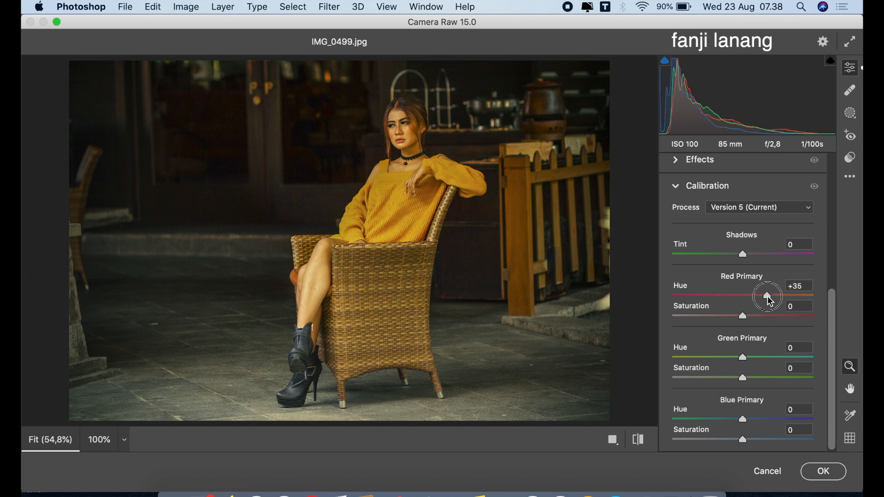
{"action": "left_click", "coordinate": [766, 359]}
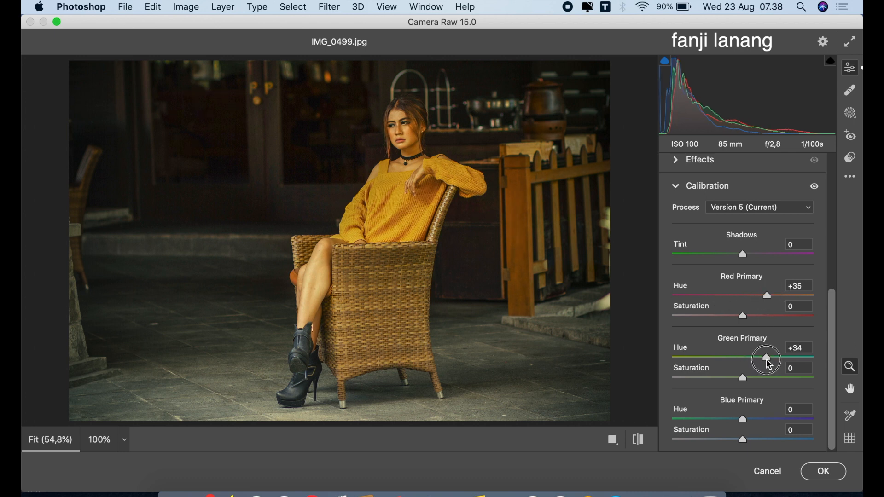
{"action": "left_click_drag", "start_coordinate": [769, 363], "coordinate": [769, 364]}
{"action": "left_click", "coordinate": [726, 420]}
{"action": "left_click_drag", "start_coordinate": [725, 420], "coordinate": [733, 424]}
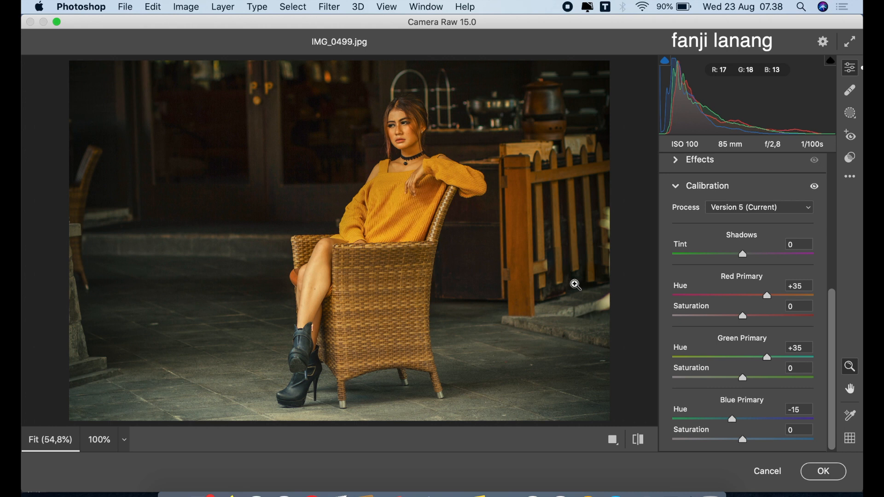
Step: Apply the Camera Raw adjustments to the duplicated layer and compare the graded photo with the original
{"action": "left_click", "coordinate": [639, 440]}
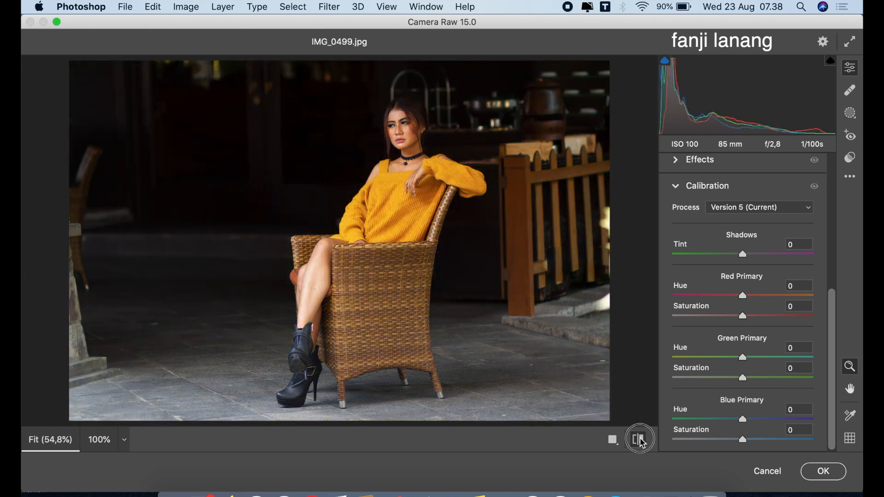
{"action": "left_click", "coordinate": [640, 440]}
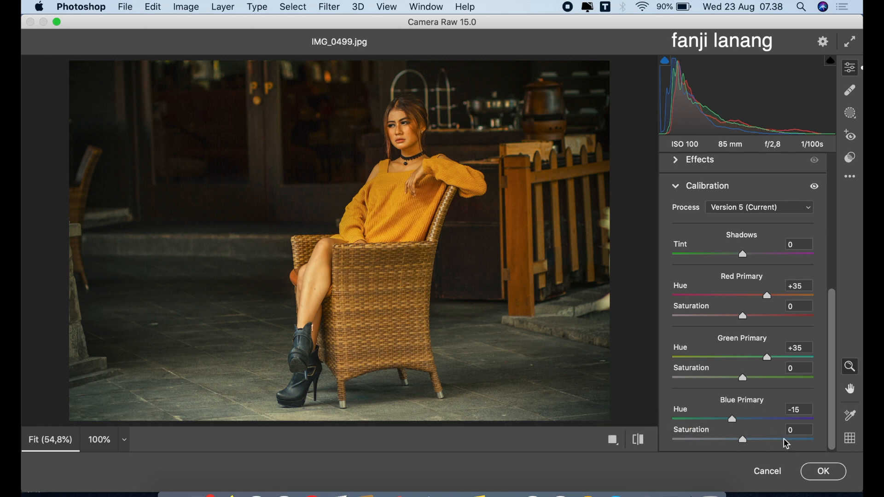
{"action": "left_click", "coordinate": [822, 472]}
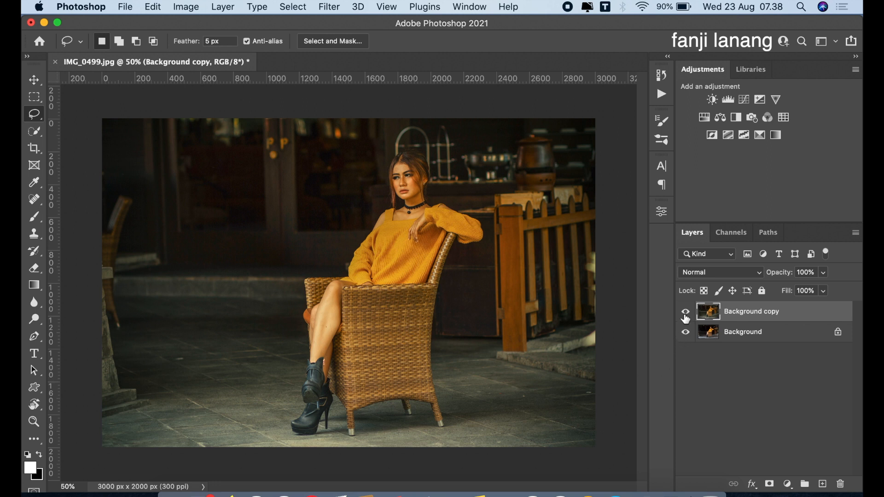
{"action": "left_click", "coordinate": [685, 312]}
{"action": "left_click", "coordinate": [685, 312]}
Step: Stamp the white signature brush at 300 px on a new layer, near the photo's lower-left corner
{"action": "left_click", "coordinate": [822, 483]}
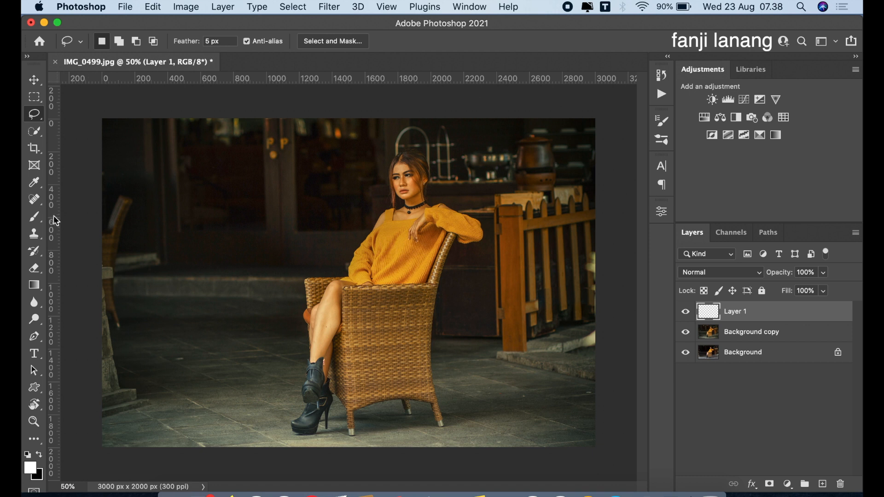
{"action": "left_click", "coordinate": [35, 217]}
{"action": "left_click", "coordinate": [117, 41]}
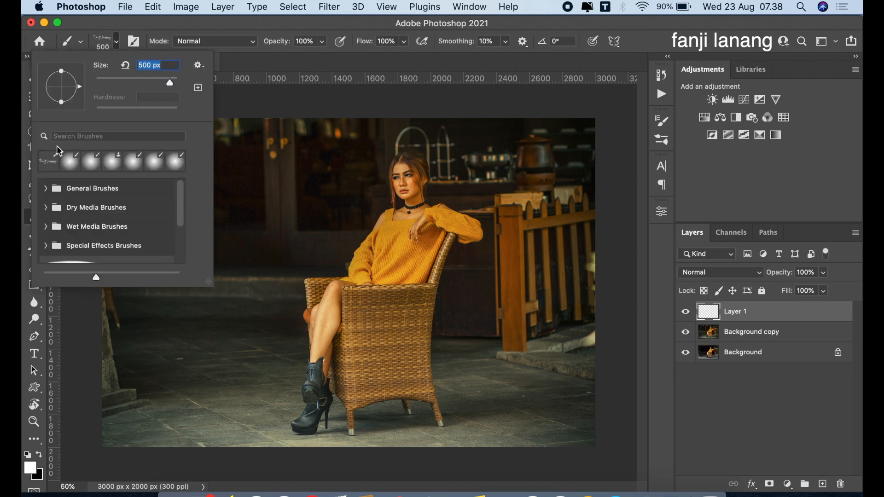
{"action": "left_click", "coordinate": [48, 161]}
{"action": "left_click", "coordinate": [259, 64]}
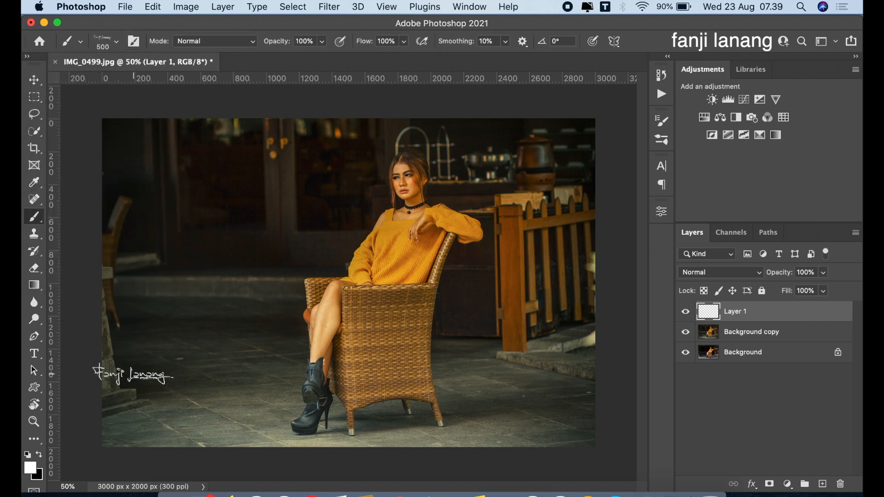
{"action": "key", "text": "bracketleft"}
{"action": "key", "text": "bracketleft"}
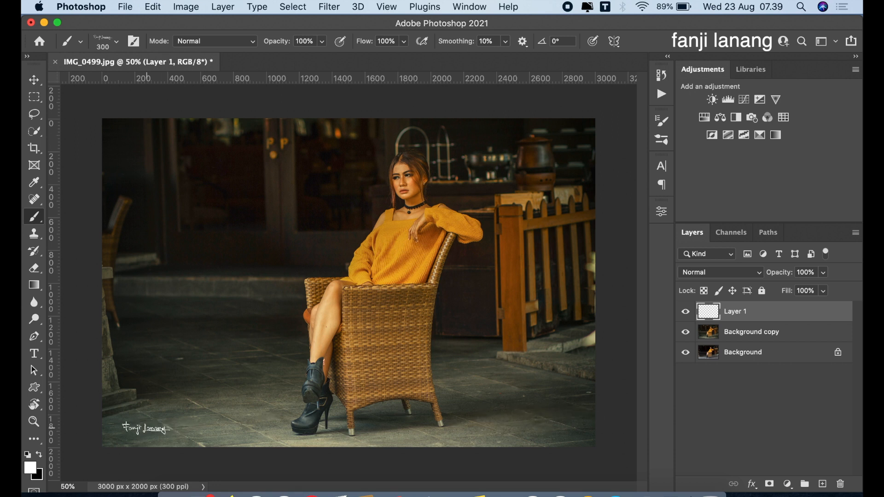
{"action": "left_click", "coordinate": [146, 428]}
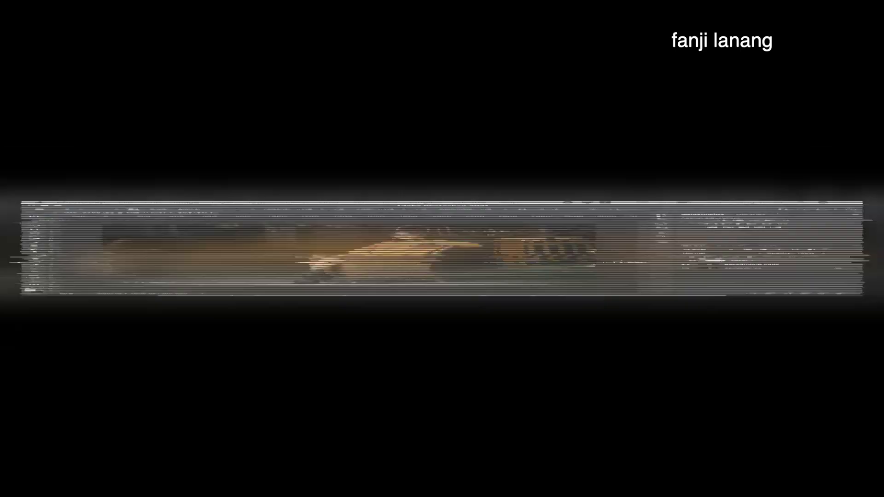